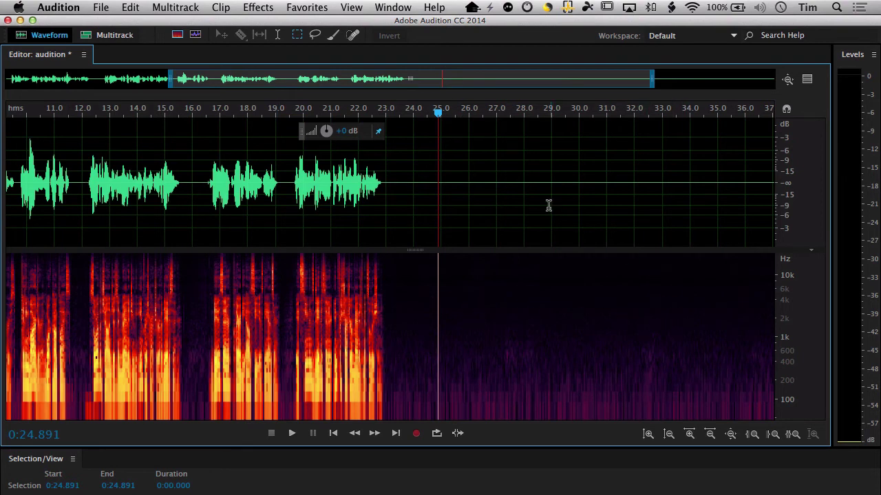
Select the silent tail from 23.4 s to 32.3 s and copy it with Edit > Copy
{"action": "left_click_drag", "start_coordinate": [397, 188], "coordinate": [641, 194]}
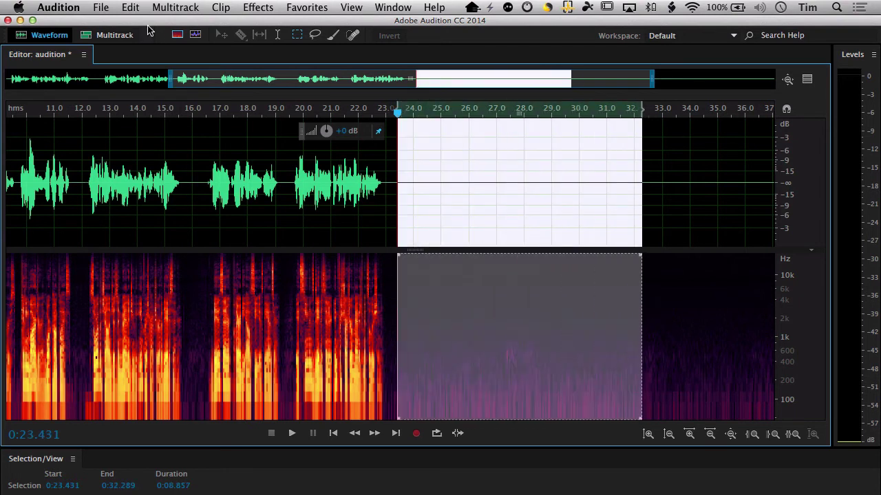
{"action": "left_click", "coordinate": [132, 8]}
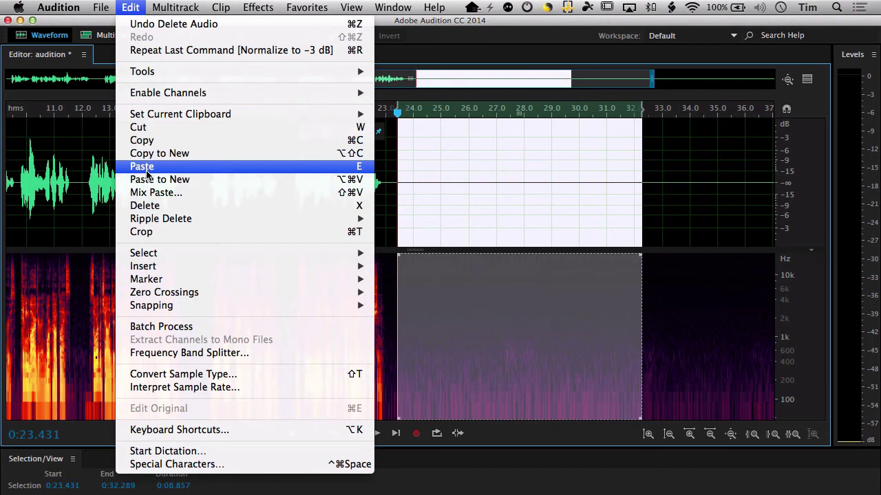
{"action": "left_click", "coordinate": [145, 140]}
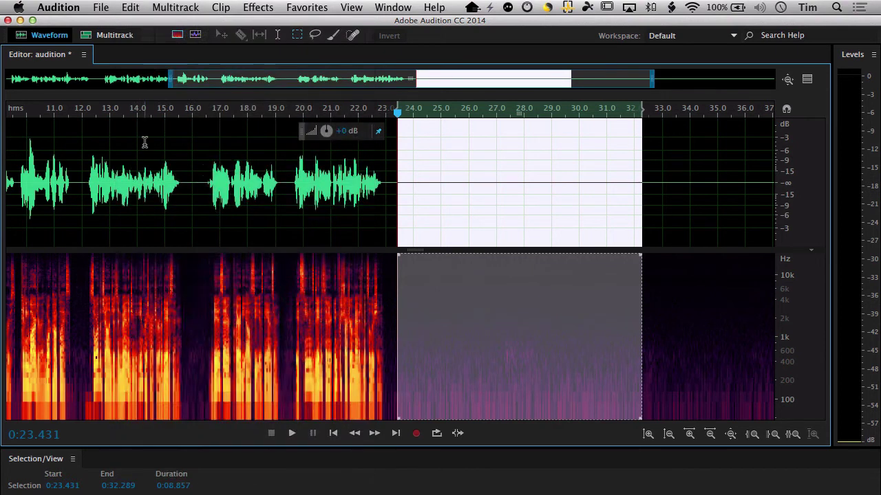
{"action": "scroll", "coordinate": [191, 199], "scroll_direction": "left", "scroll_amount": 1}
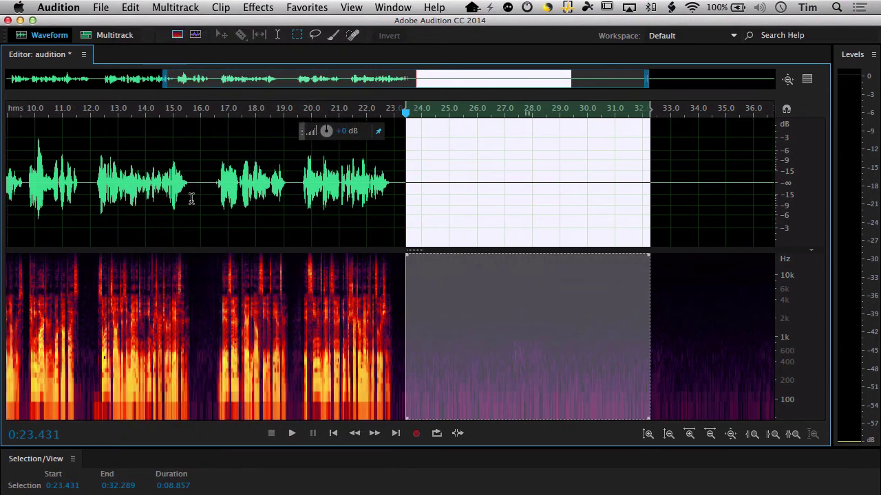
{"action": "scroll", "coordinate": [191, 198], "scroll_direction": "left", "scroll_amount": 5}
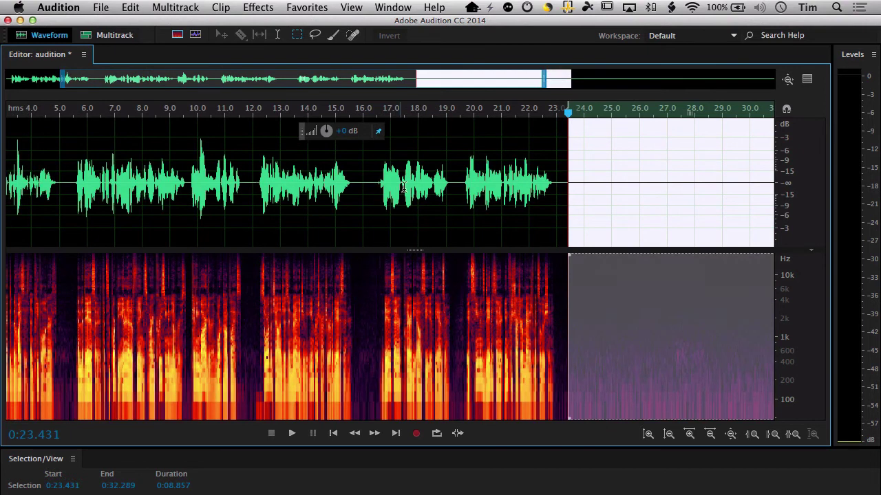
Zoom into the waveform and select the breath gap from 19.090 to 19.702 s
{"action": "scroll", "coordinate": [510, 186], "scroll_direction": "up", "scroll_amount": 5}
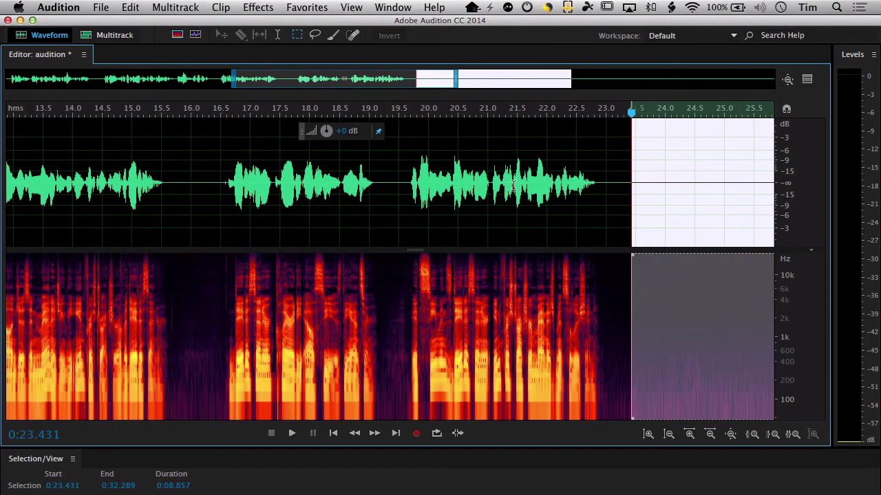
{"action": "scroll", "coordinate": [337, 187], "scroll_direction": "up", "scroll_amount": 3}
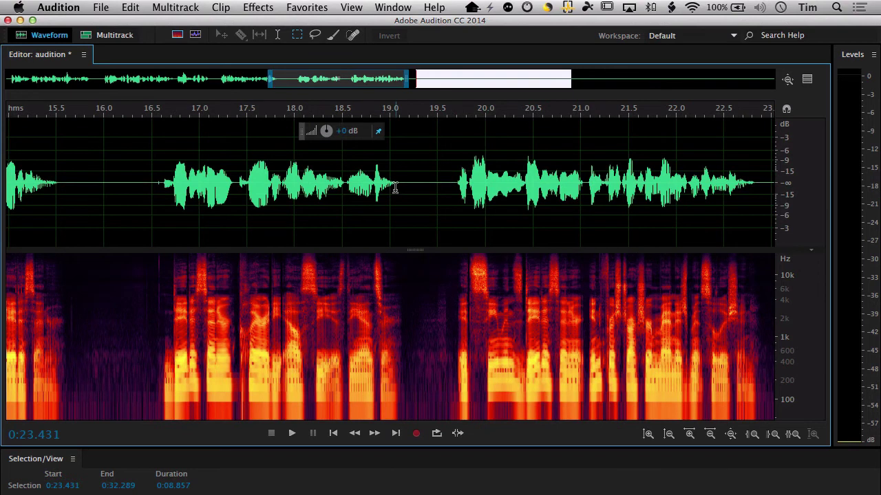
{"action": "left_click_drag", "start_coordinate": [399, 186], "coordinate": [456, 199]}
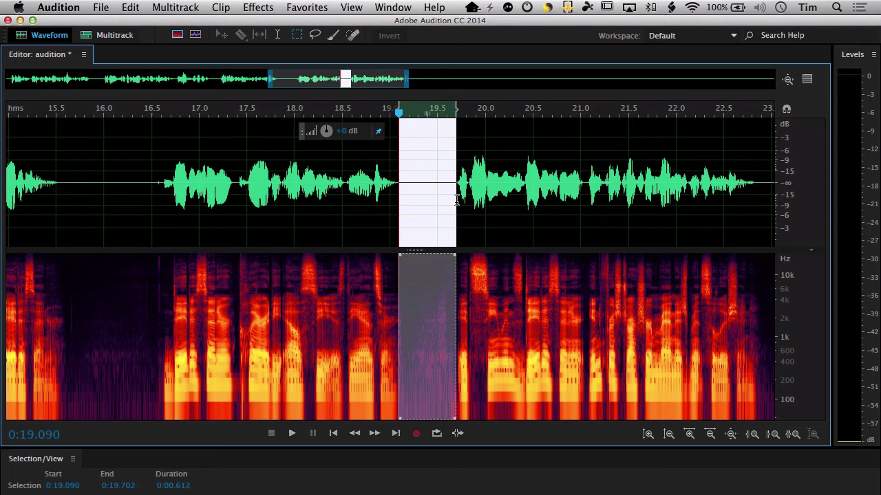
Open Edit > Mix Paste, try Overlap (Mix), then set Paste Type to Overwrite
{"action": "left_click", "coordinate": [133, 8]}
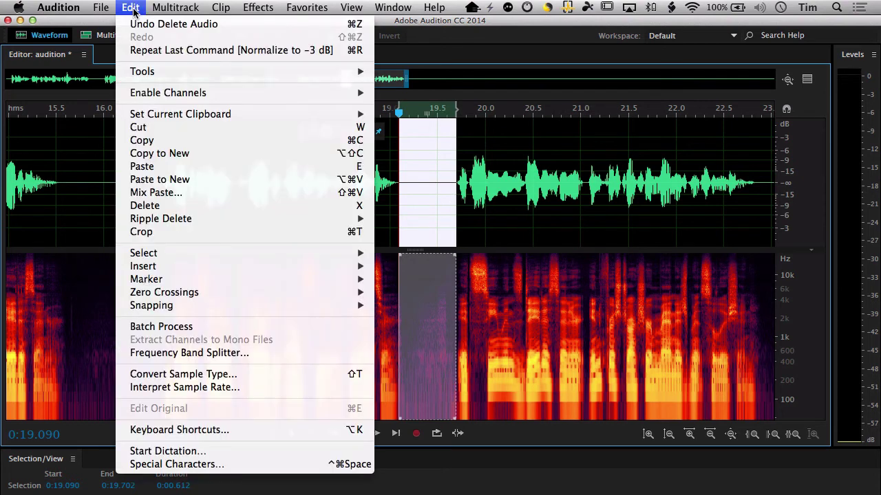
{"action": "left_click", "coordinate": [149, 193]}
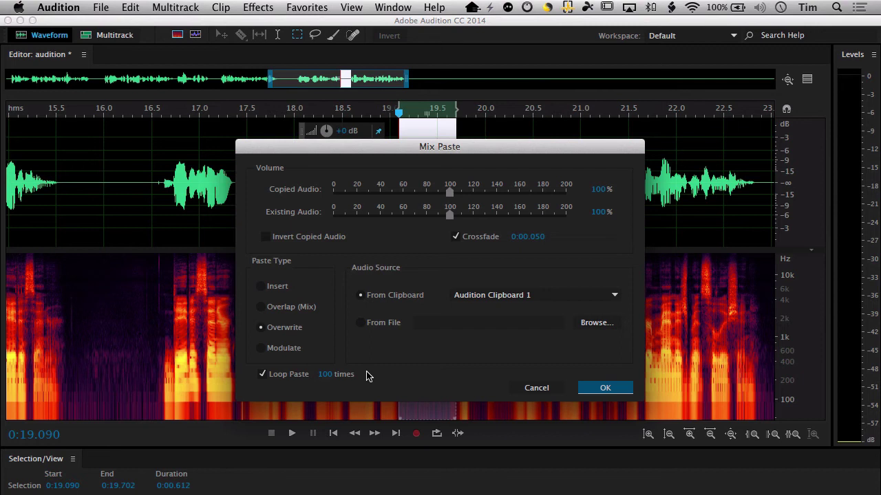
{"action": "left_click", "coordinate": [261, 309]}
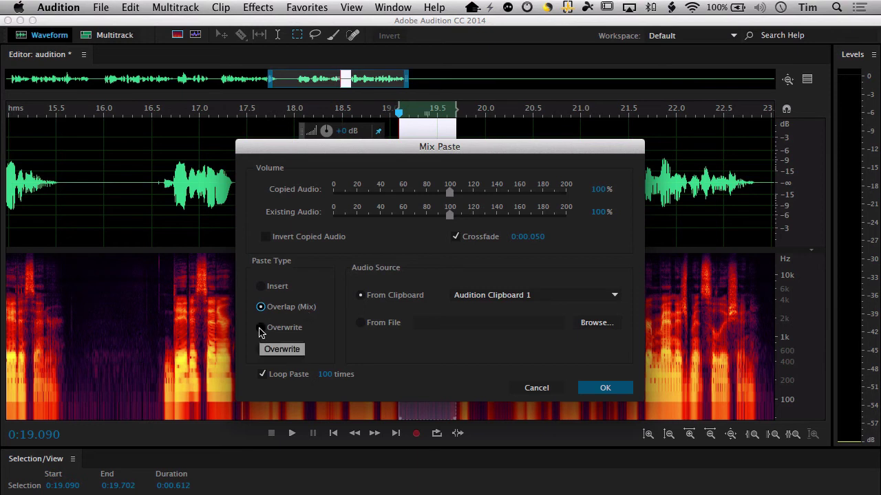
{"action": "left_click", "coordinate": [260, 328]}
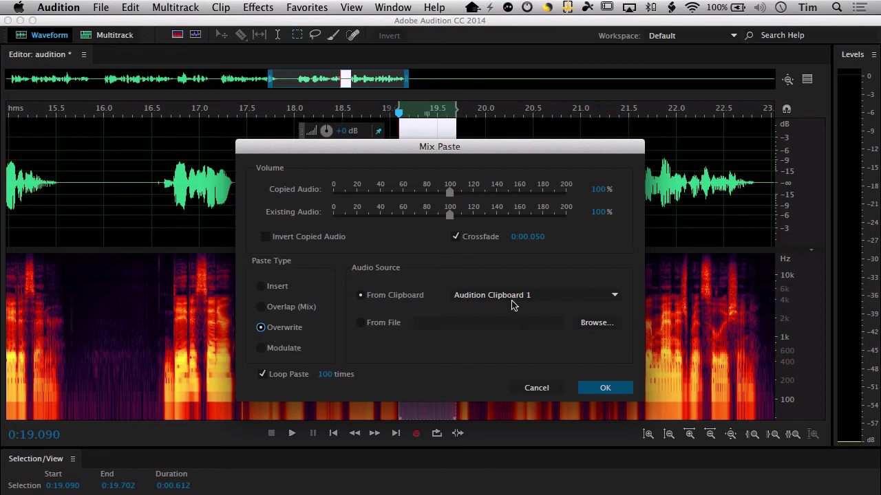
After a cancelled From File browse, paste from the clipboard to overwrite 19.09–19.70 s
{"action": "left_click", "coordinate": [378, 326]}
{"action": "left_click", "coordinate": [594, 323]}
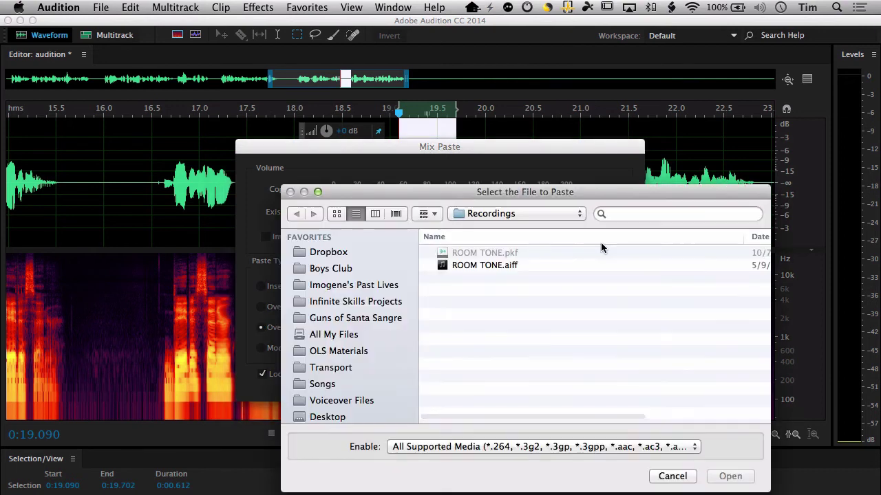
{"action": "left_click", "coordinate": [512, 267]}
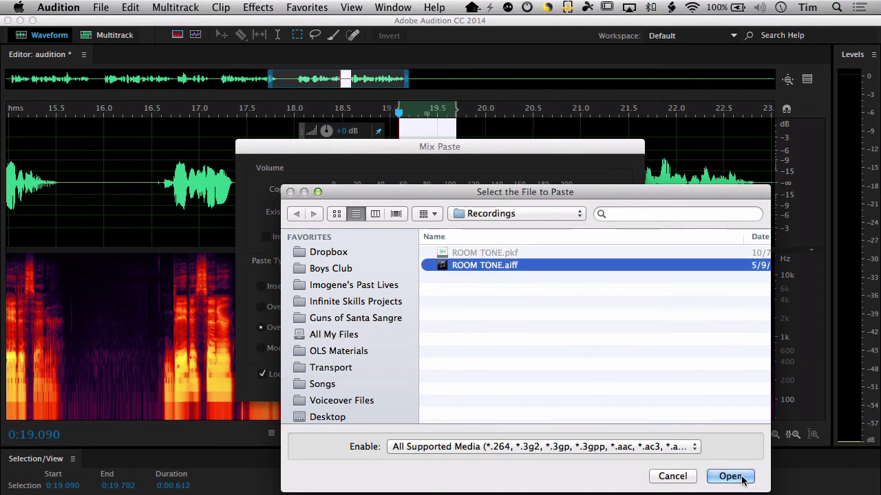
{"action": "left_click", "coordinate": [675, 477]}
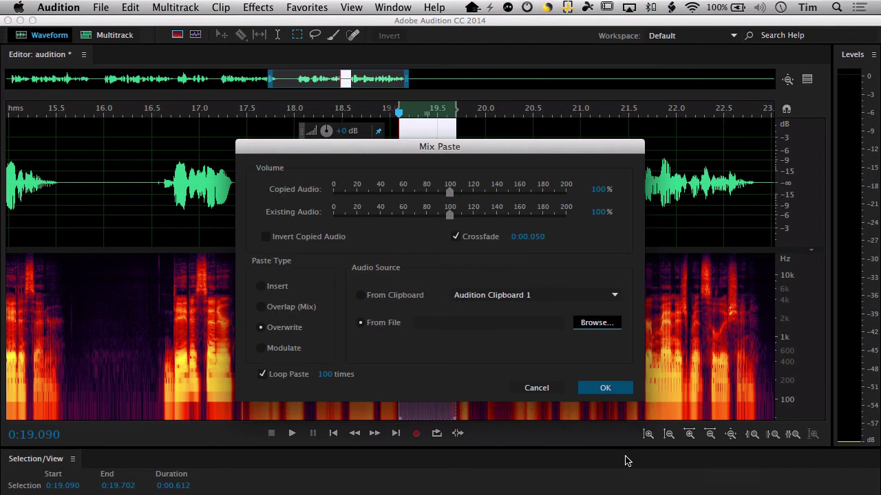
{"action": "left_click", "coordinate": [362, 297]}
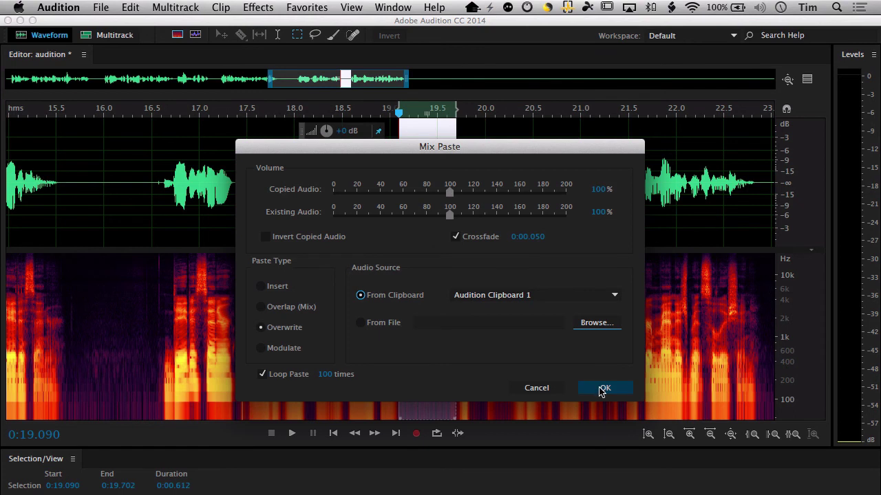
{"action": "left_click", "coordinate": [600, 390]}
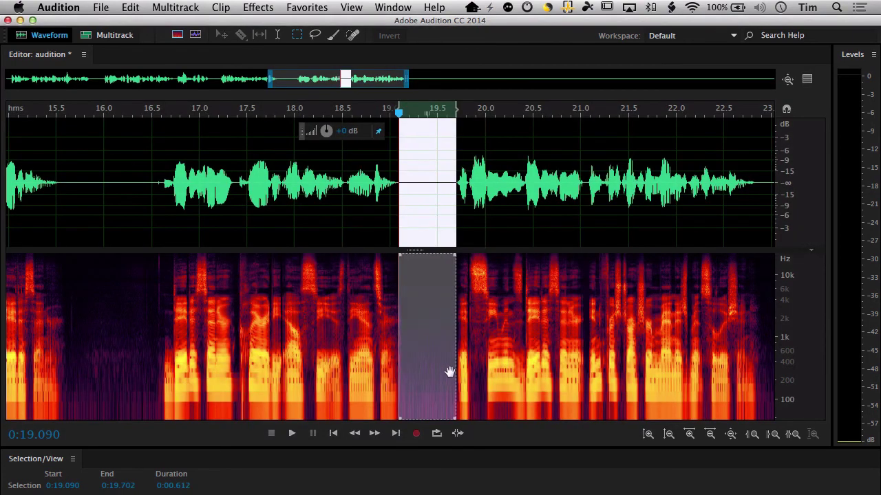
Clear the selection, move earlier in the waveform, and select the 15.608–16.615 s pause
{"action": "left_click", "coordinate": [437, 208]}
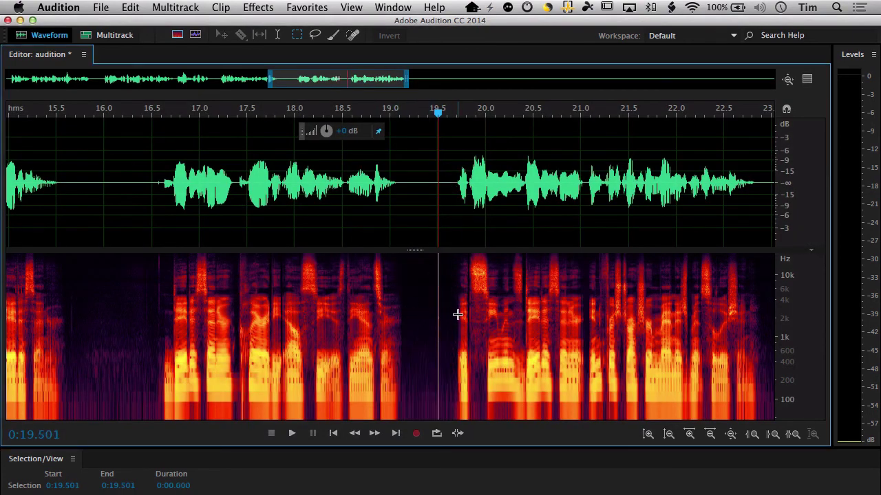
{"action": "scroll", "coordinate": [307, 304], "scroll_direction": "left", "scroll_amount": 5}
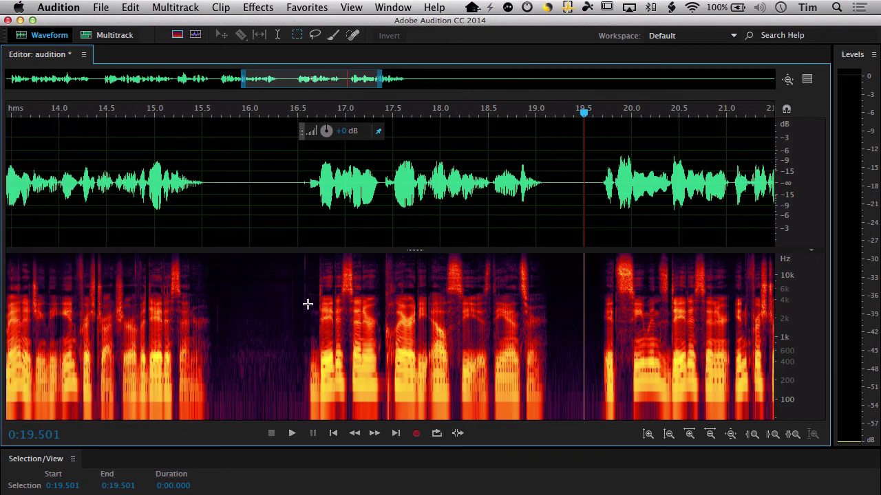
{"action": "right_click", "coordinate": [210, 188]}
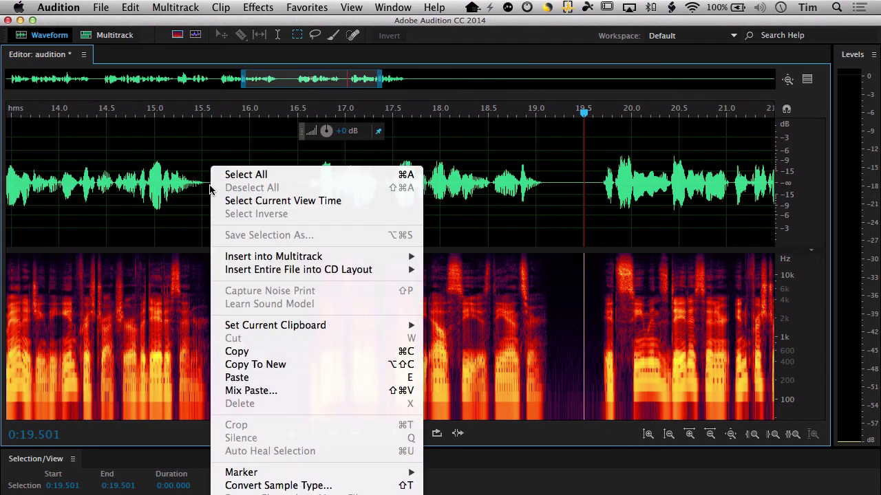
{"action": "left_click", "coordinate": [205, 184]}
{"action": "left_click", "coordinate": [208, 186]}
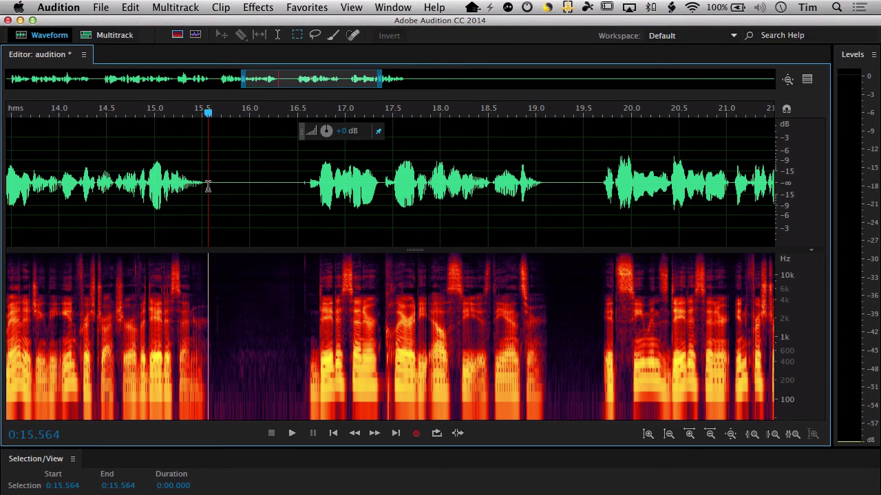
{"action": "left_click_drag", "start_coordinate": [211, 190], "coordinate": [308, 209]}
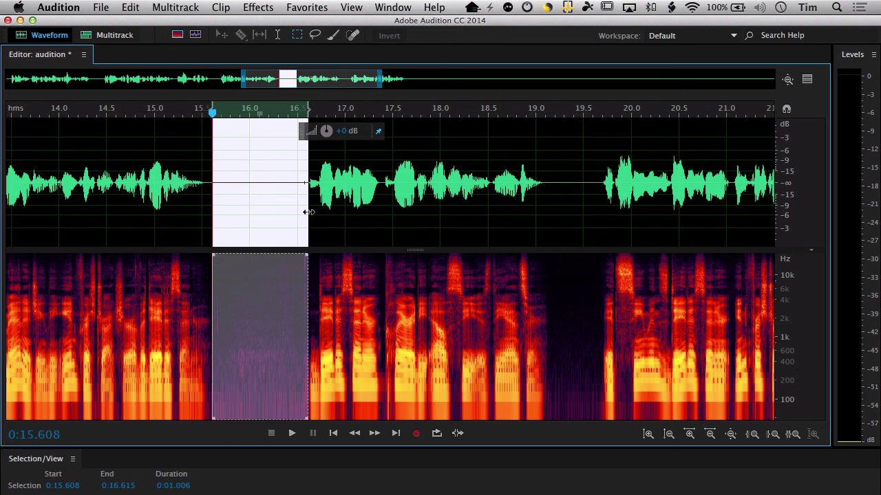
Mix Paste the clipboard room tone over 15.61–16.62 s with Overwrite, then deselect
{"action": "left_click", "coordinate": [132, 8]}
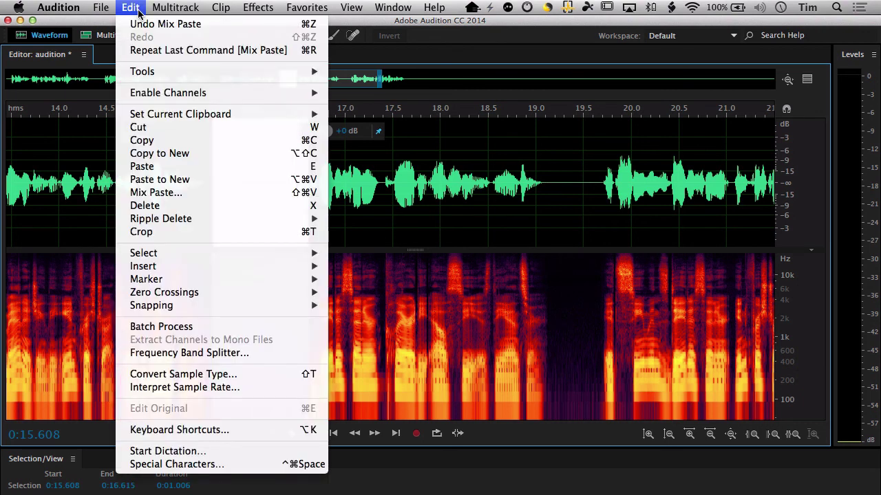
{"action": "left_click", "coordinate": [146, 193]}
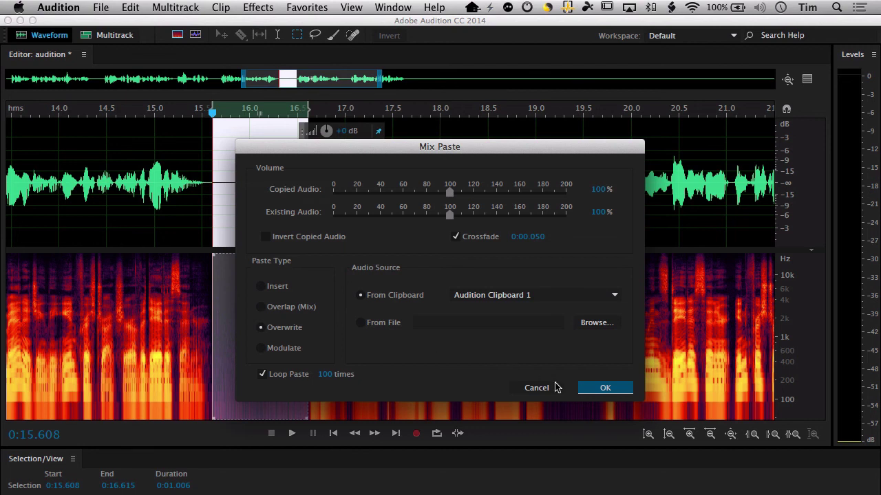
{"action": "left_click", "coordinate": [606, 389]}
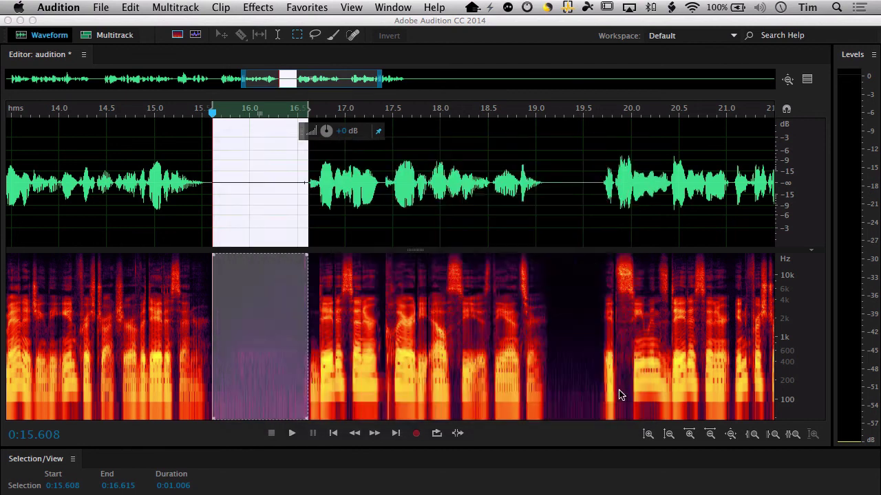
{"action": "left_click", "coordinate": [291, 196]}
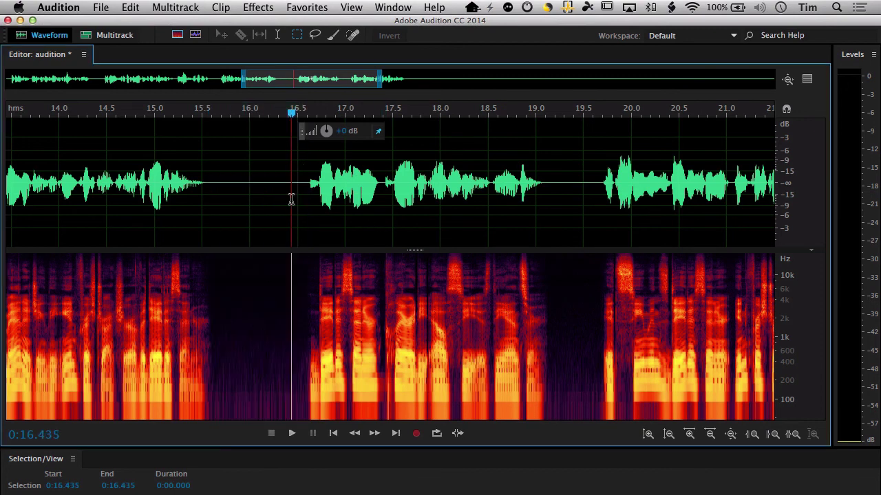
Scroll back to about 6–13.5 s and select the gap from 11.550 to 12.246 s
{"action": "scroll", "coordinate": [246, 218], "scroll_direction": "left", "scroll_amount": 2}
{"action": "scroll", "coordinate": [246, 218], "scroll_direction": "left", "scroll_amount": 10}
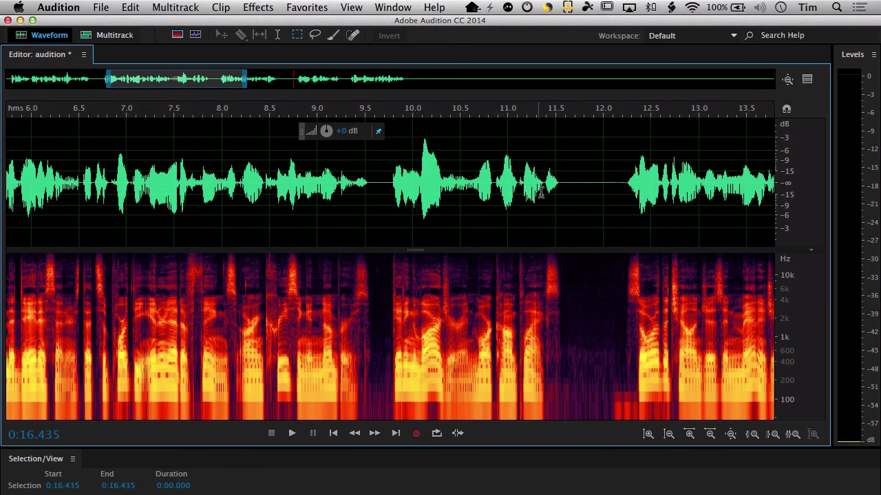
{"action": "left_click_drag", "start_coordinate": [559, 194], "coordinate": [626, 205]}
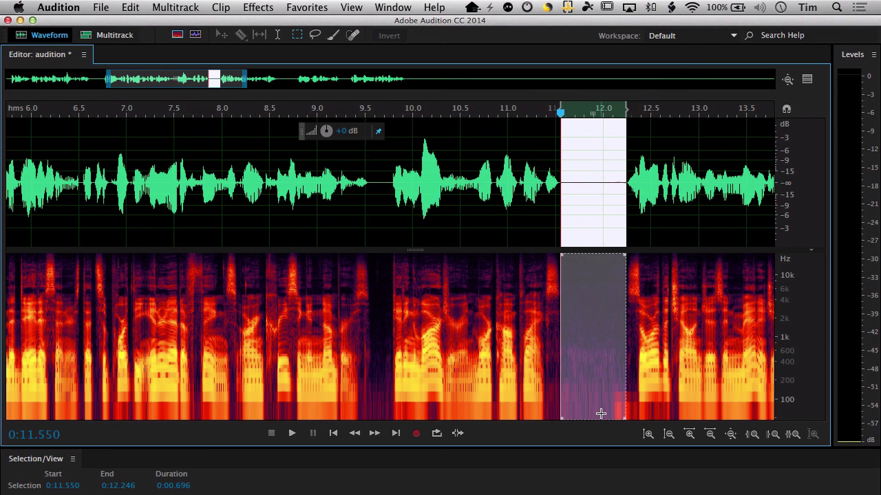
Use Shift+Cmd+V and Return to overwrite 11.55–12.25 s with the clipboard room tone
{"action": "key", "text": "super+shift+v"}
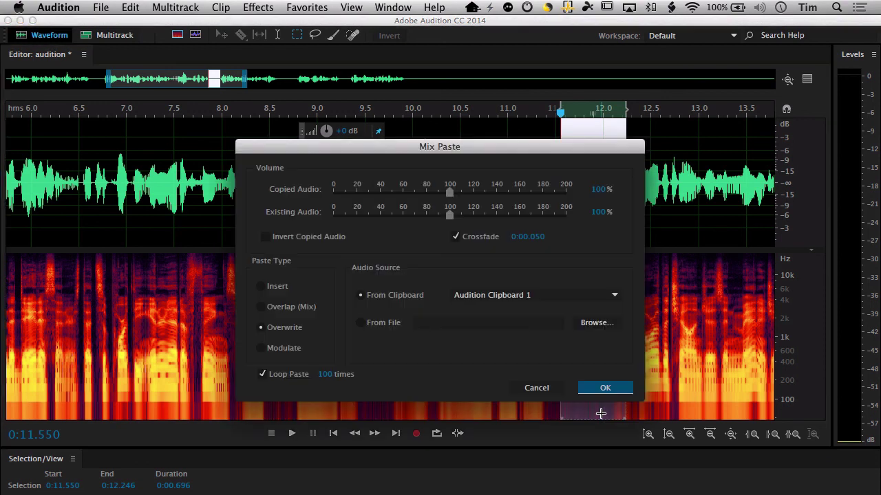
{"action": "key", "text": "Return"}
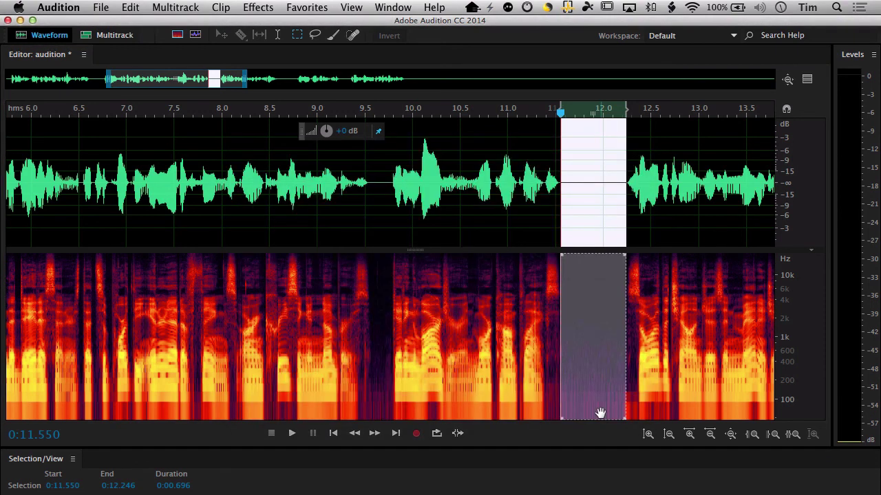